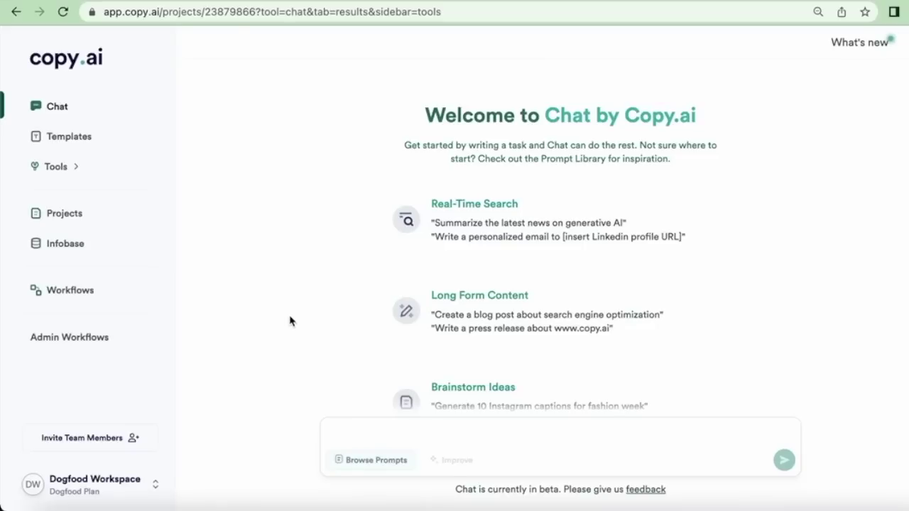
- Submit a prompt containing the problem statement post, the client feedback "it's too wordy and not punchy enough", and "Rewrite the post"
key("super+v")
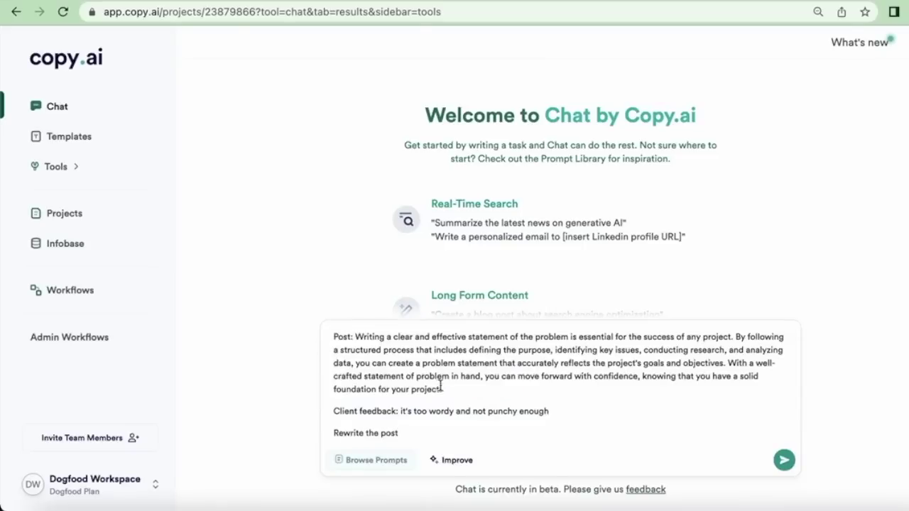
left_click_drag(443, 387, 353, 333)
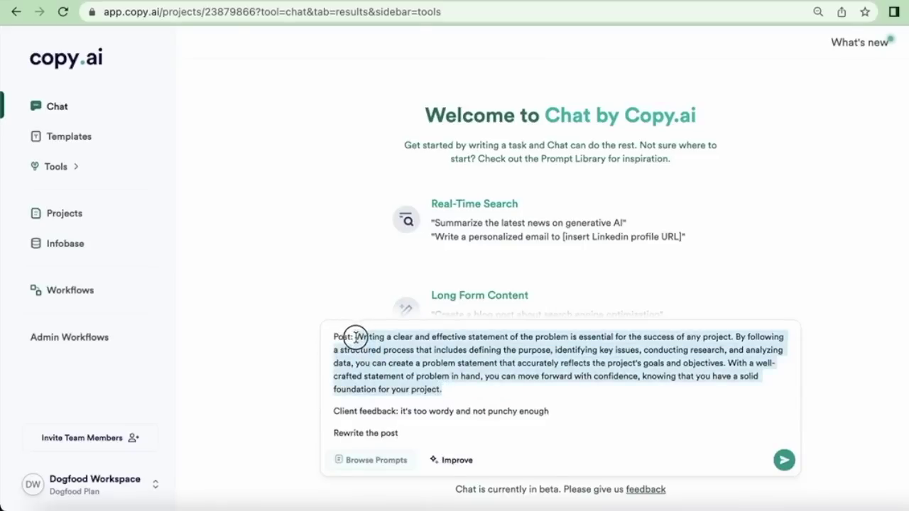
left_click_drag(399, 411, 561, 410)
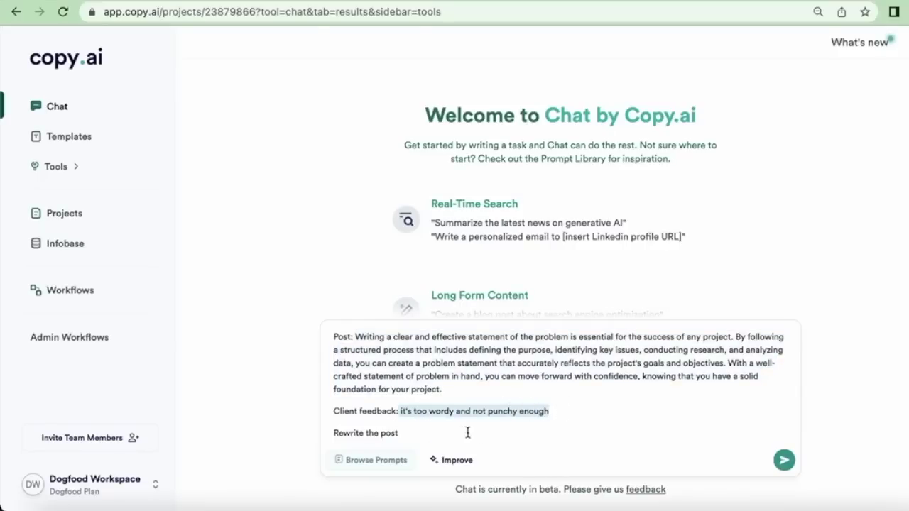
left_click(439, 433)
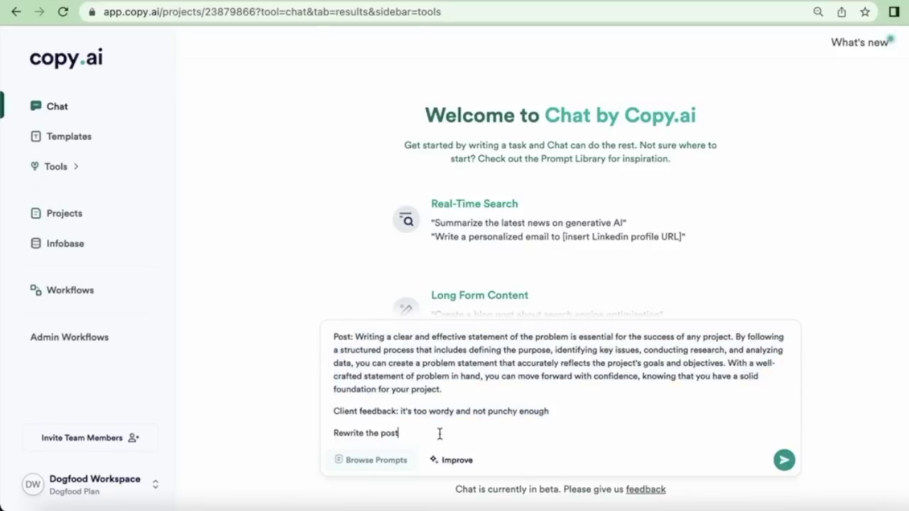
key("Return")
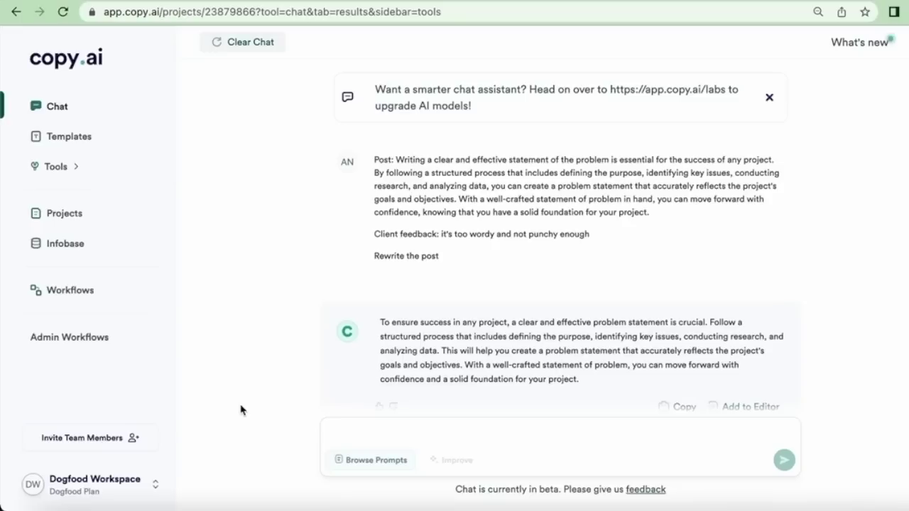
- Clear the chat and resubmit the post and client feedback, replacing the final instruction with "Apply the client feedback to the post."
left_click(245, 42)
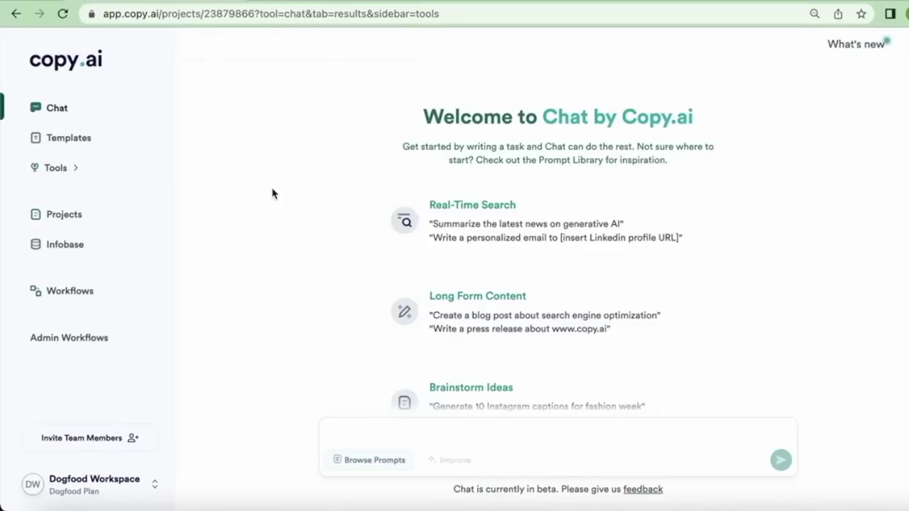
type("Post: Writing a clear and effective statement of the problem is essential for the success of any project. By following a structured process that includes defining the purpose, identifying key issues, conducting research, and analyzing data, you can create a problem statement that accurately reflects the project's goals and objectives. With a well-crafted statement of problem in hand, you can move forward with confidence, knowing that you have a solid foundation for your project.  Client feedback: it's too wordy and not punchy enough  Rewrite the post")
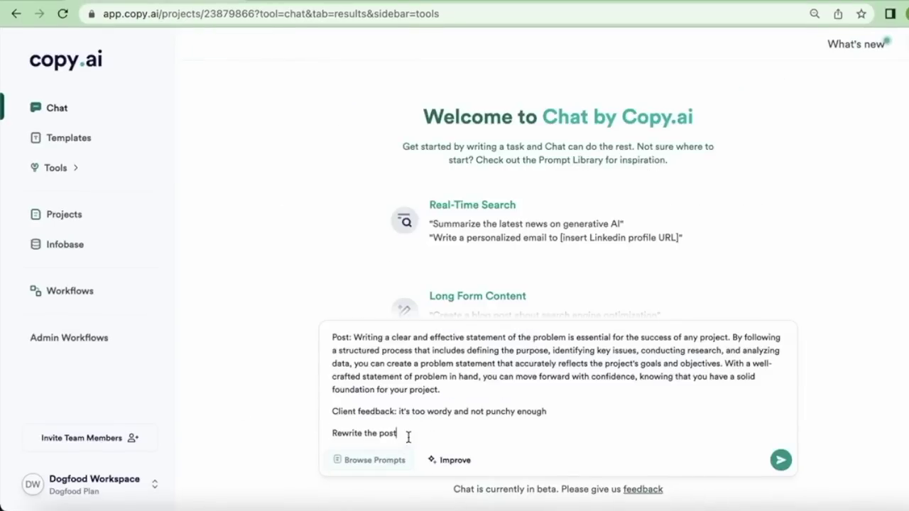
left_click_drag(408, 434, 329, 433)
type("Apply the client feedback to the post.")
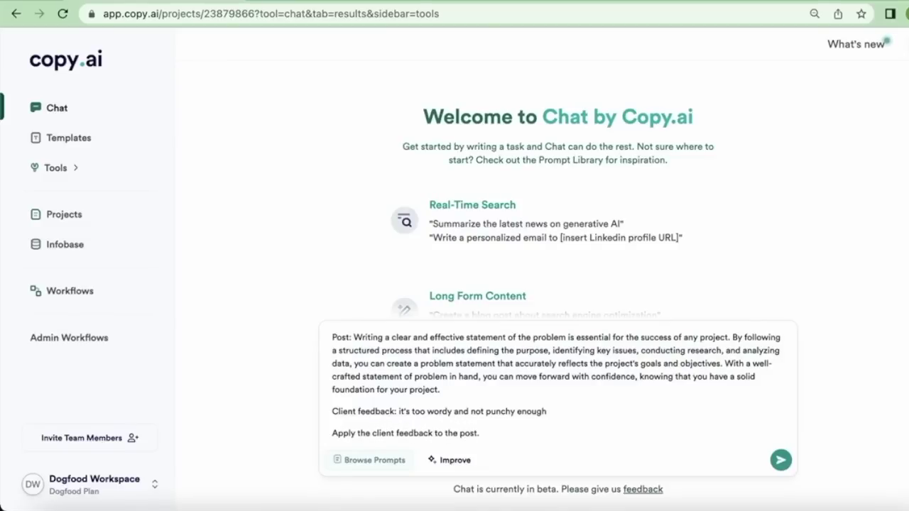
key("Return")
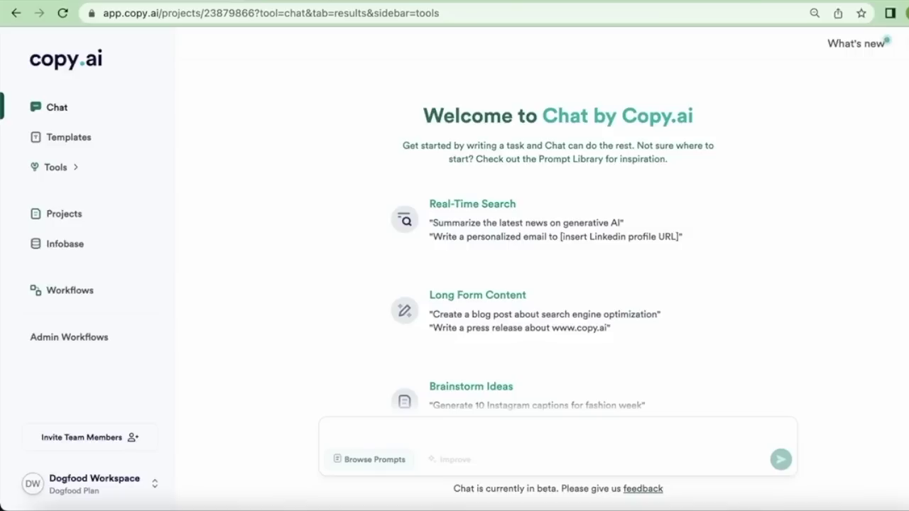
- Submit a prompt with "Below is a poem:", the pasted poem about two roads, and "Take the above and turn it into song lyrics."
type("Below")
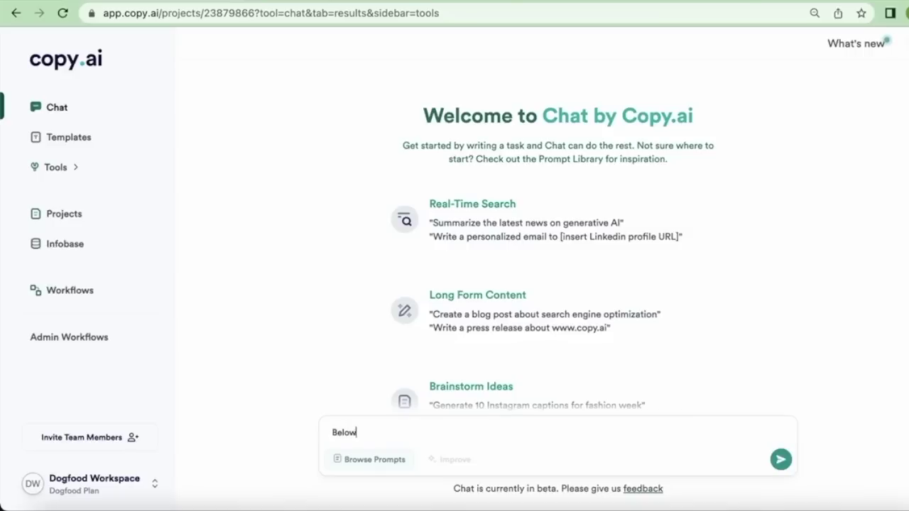
type(" is a poem:")
key("shift+Return")
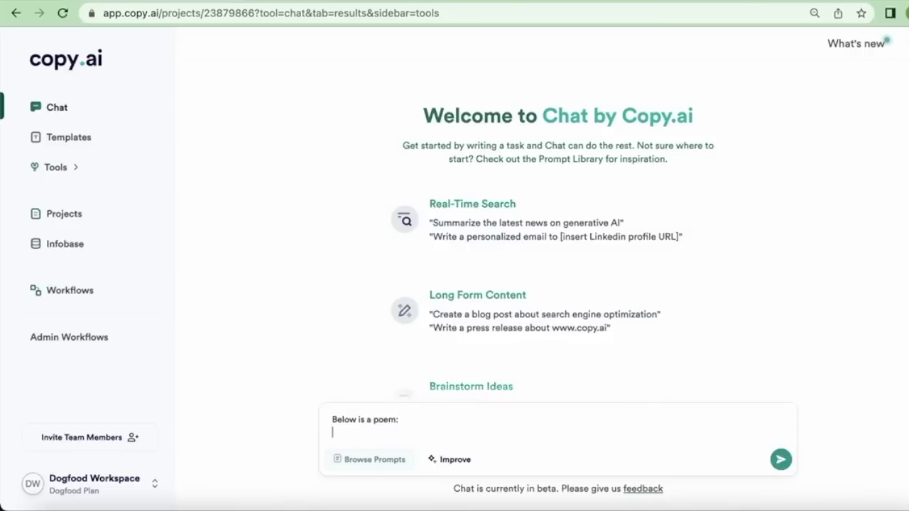
key("ctrl+v")
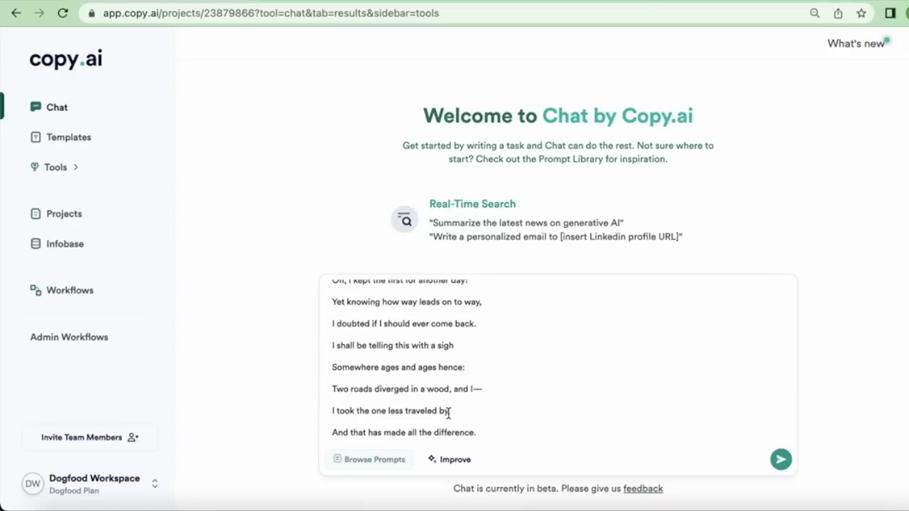
key("shift+Return")
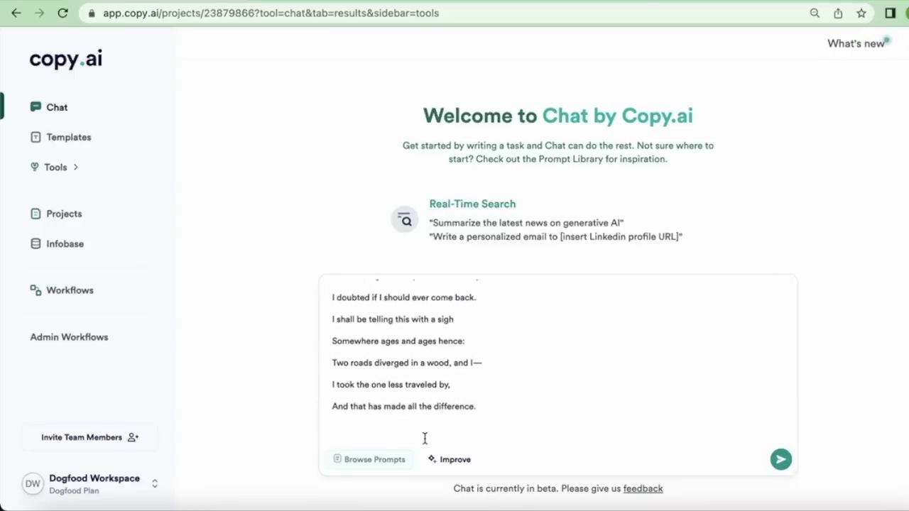
type("Take the above and turn it into so")
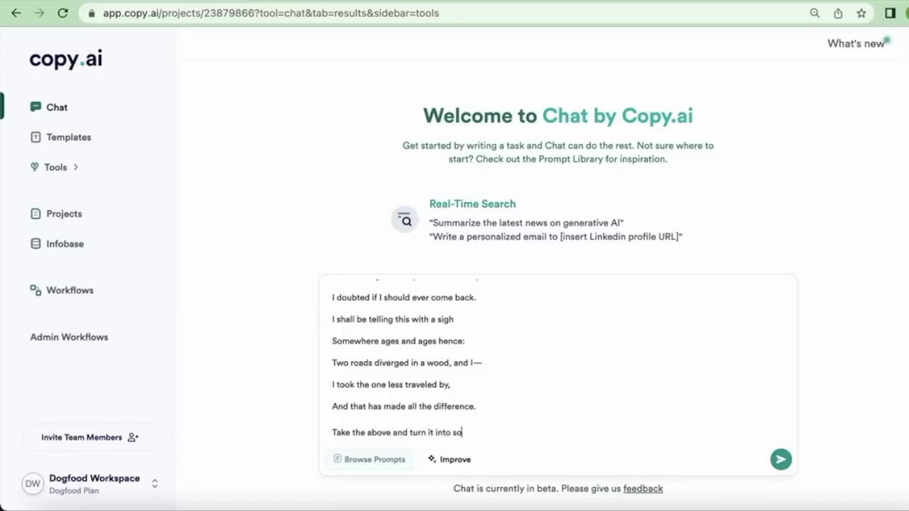
type("ng lyrics.")
triple_click(452, 432)
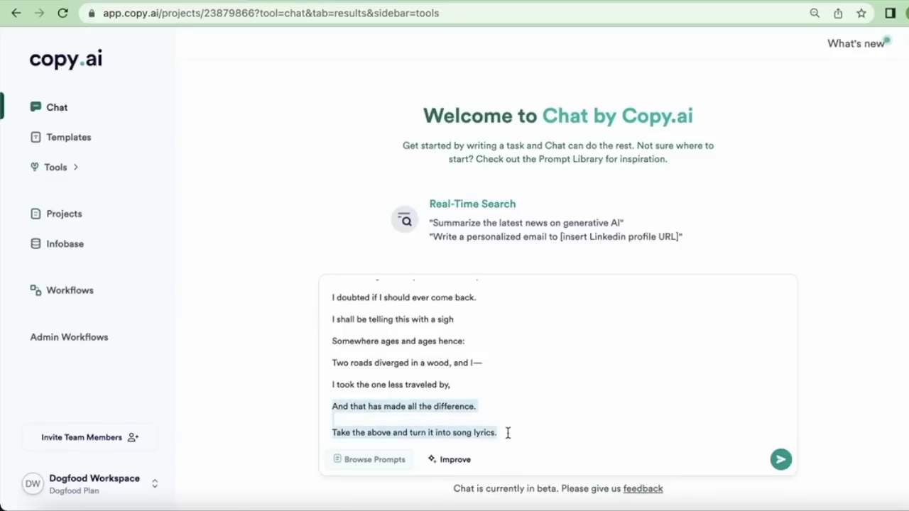
left_click(501, 434)
key("Return")
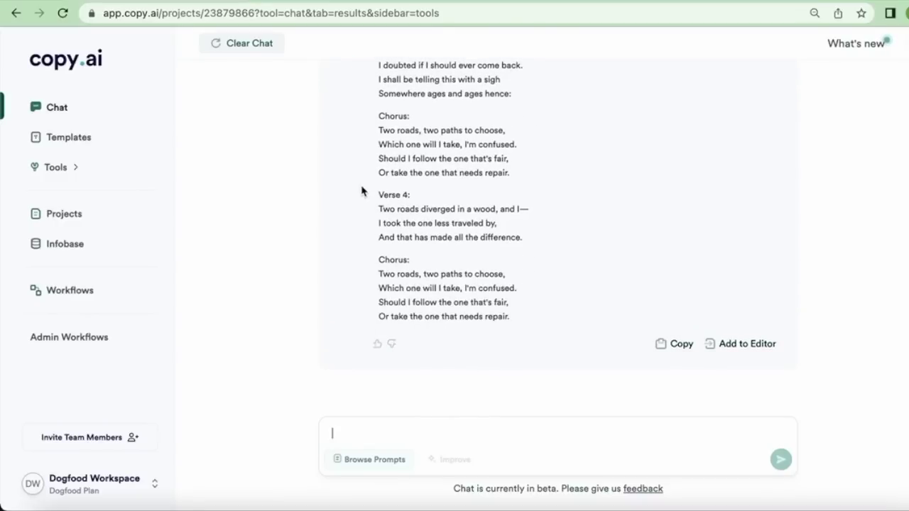
- Review the generated song lyrics, checking the lines of Verse 3 and Verse 1 for wording copied from the poem
scroll(361, 191, "up", 3)
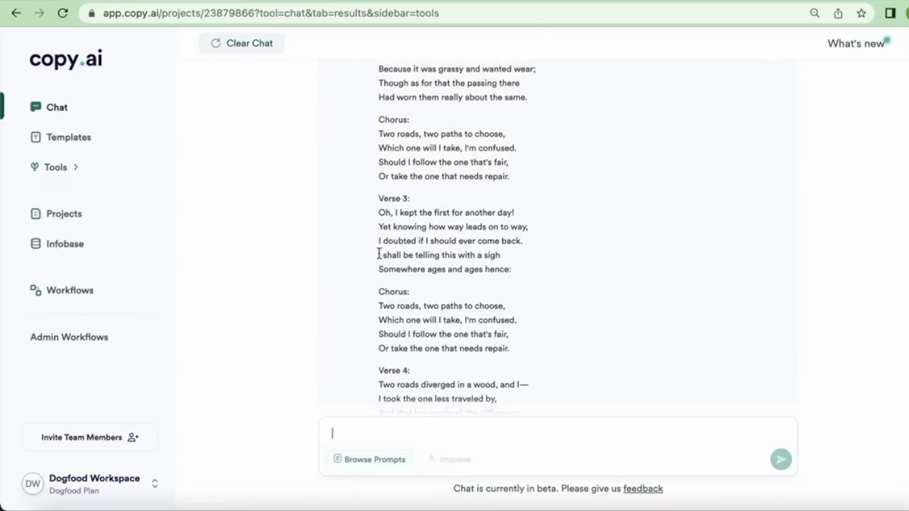
left_click_drag(378, 254, 363, 270)
left_click(478, 269)
scroll(363, 269, "up", 5)
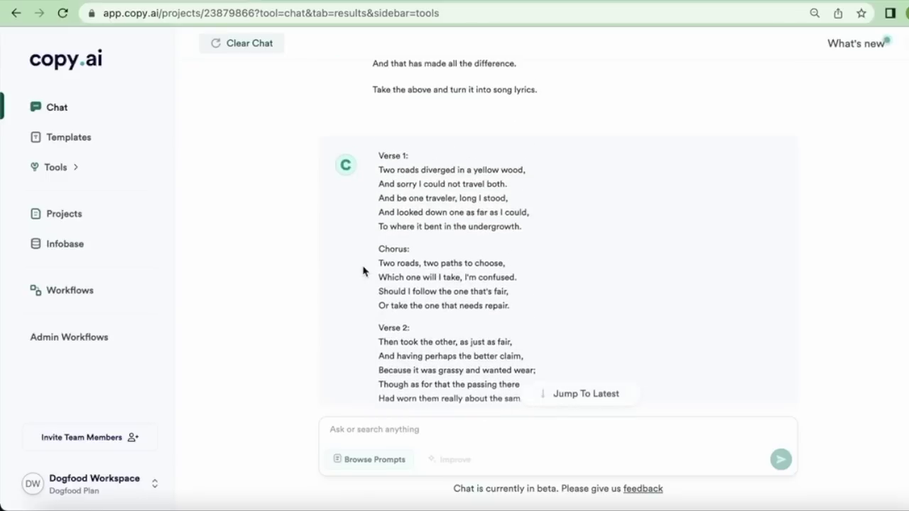
left_click_drag(378, 172, 540, 180)
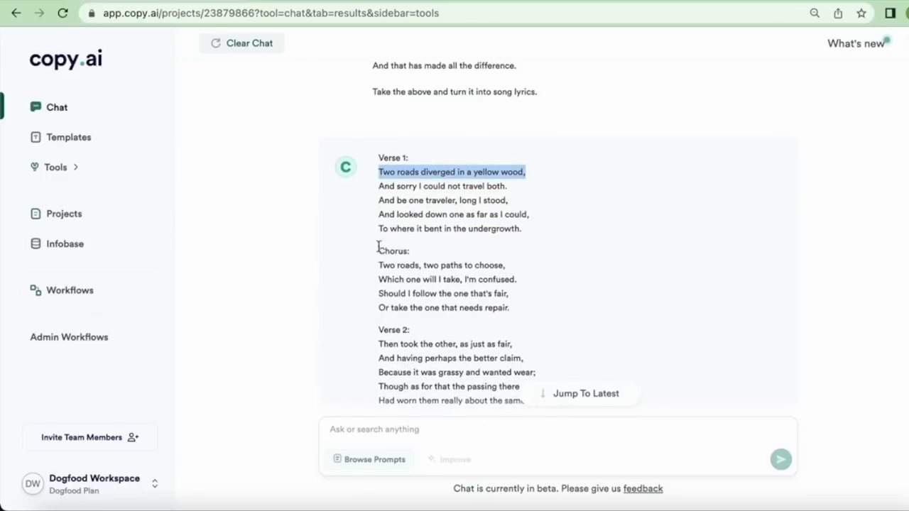
left_click_drag(379, 228, 562, 239)
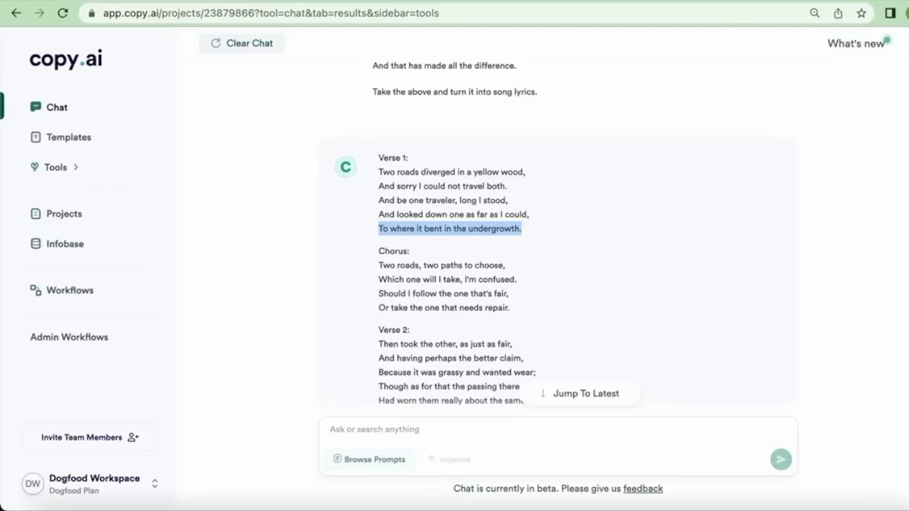
- Submit the poem in a fresh chat with the instruction "Take the concepts in the poem above and reimagine them as song lyrics."
left_click(371, 433)
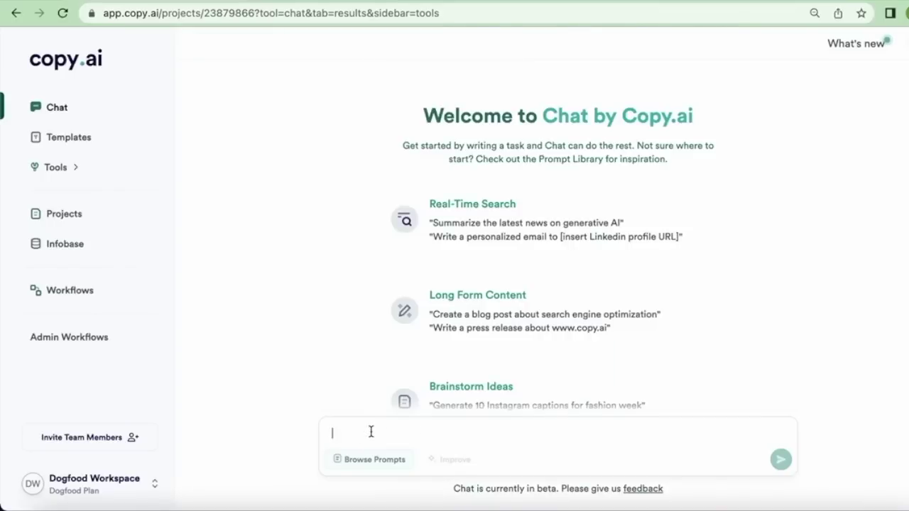
key("super+v")
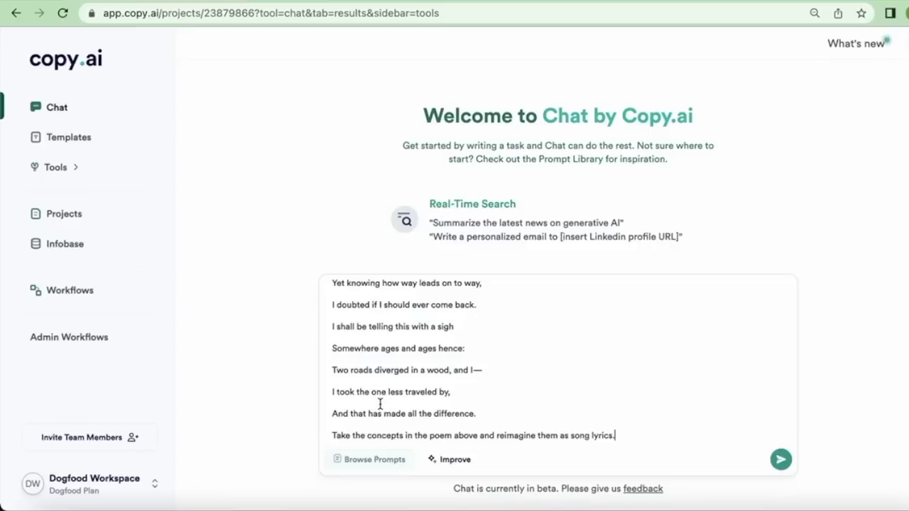
left_click(337, 435)
left_click_drag(337, 435, 629, 433)
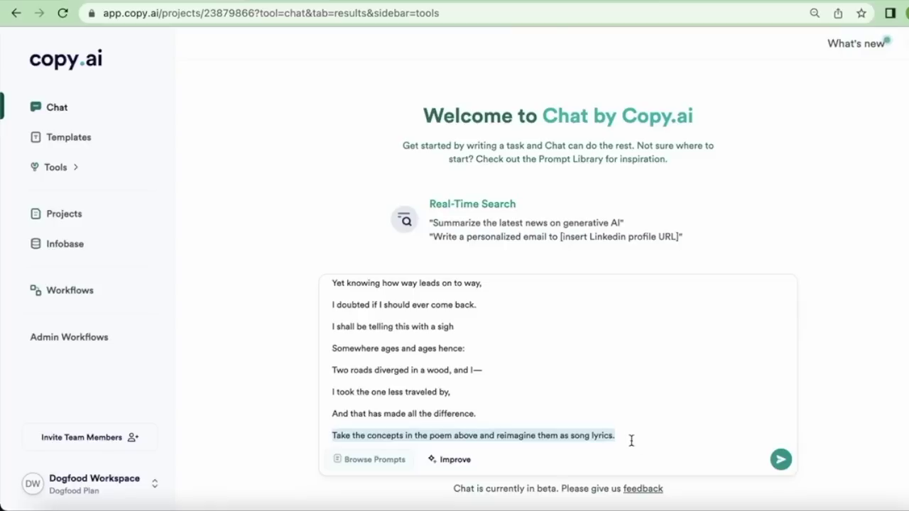
key("Return")
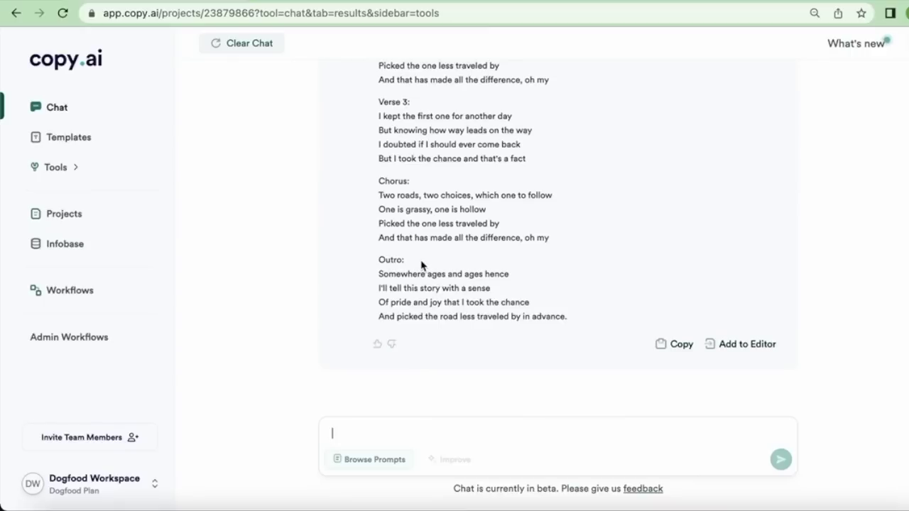
scroll(357, 248, "up", 5)
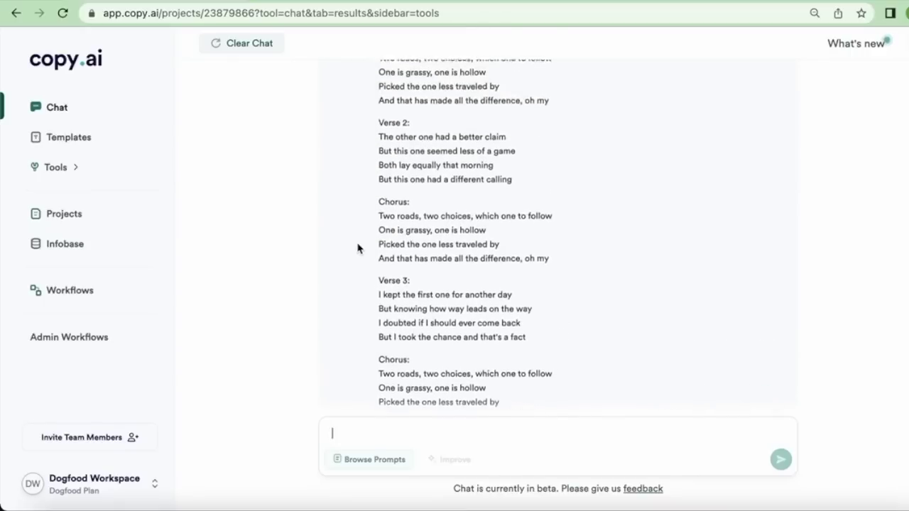
scroll(357, 247, "up", 3)
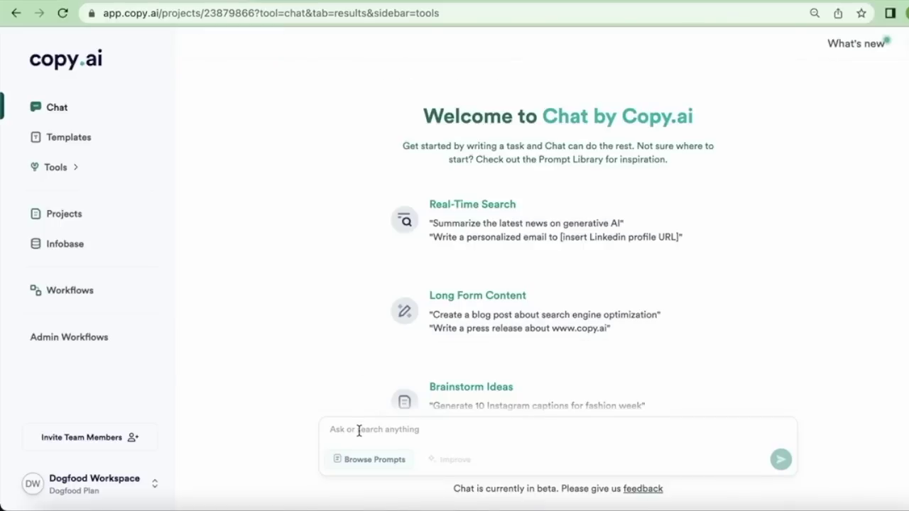
- Submit the prompt "Write an email apologizing for faking a crop circle. Don't use a formal or stiff tone."
left_click(359, 430)
type("Write an")
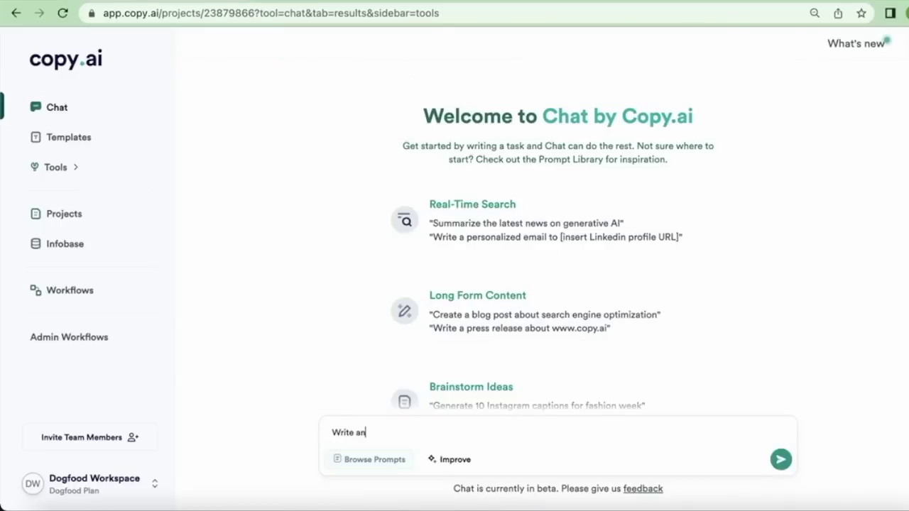
type(" email apologizing for faking a ")
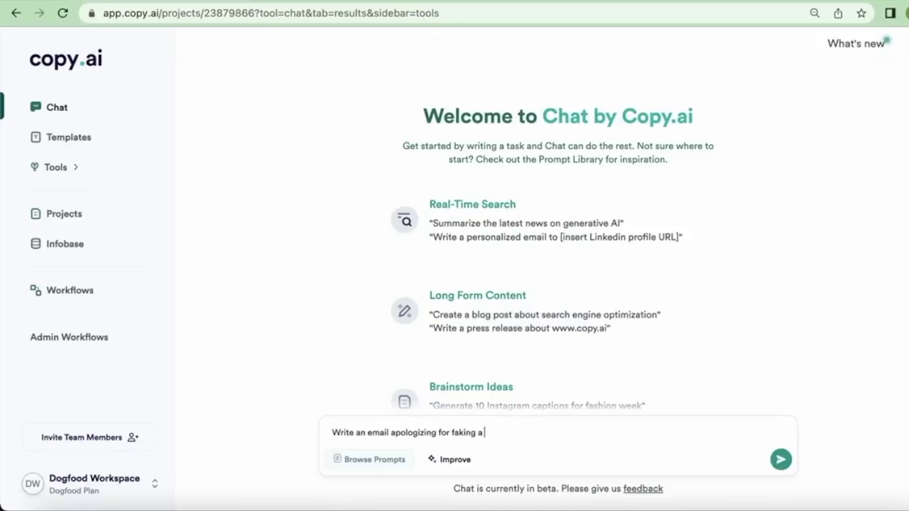
type("crop circle. Don't use a fo")
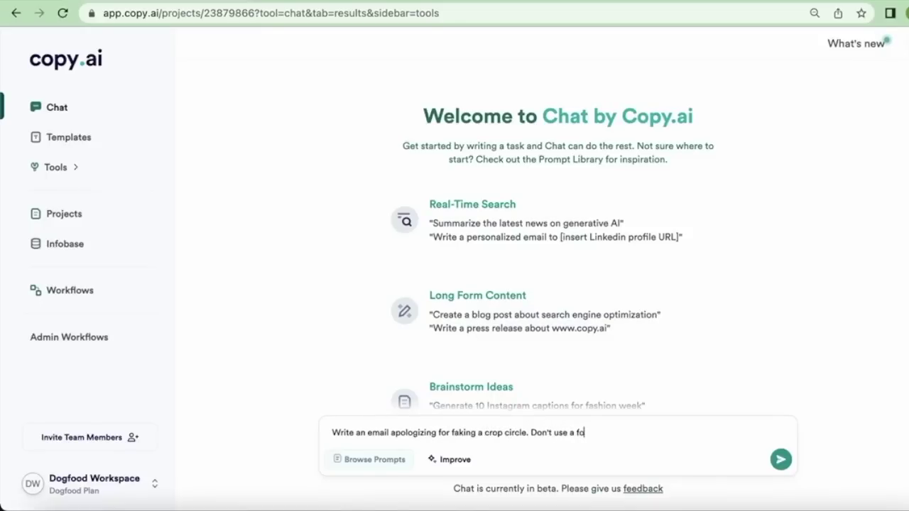
type("rmal or stiff tone.")
key("Return")
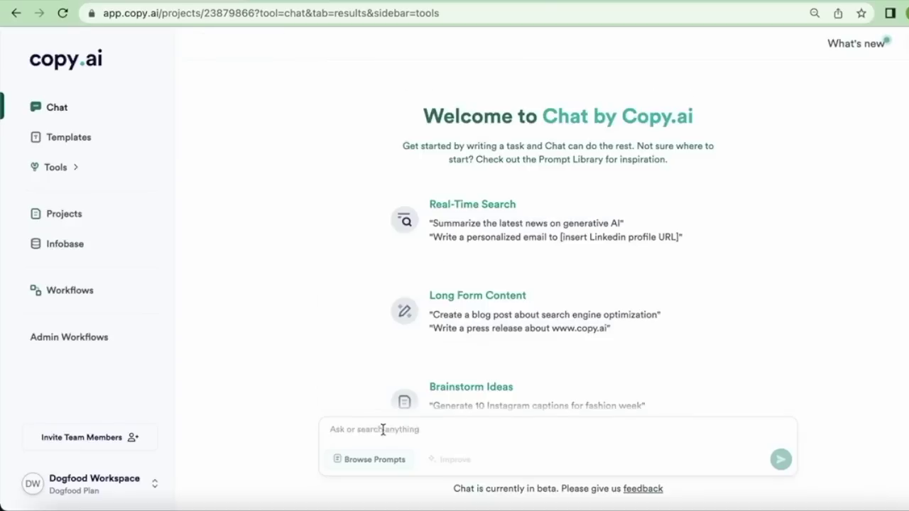
- Submit the prompt "Write an email apologizing for faking a crop circle. Use a casual and informal tone." in a fresh chat
left_click(381, 430)
type("Write an email apologizing for faking a crop circle")
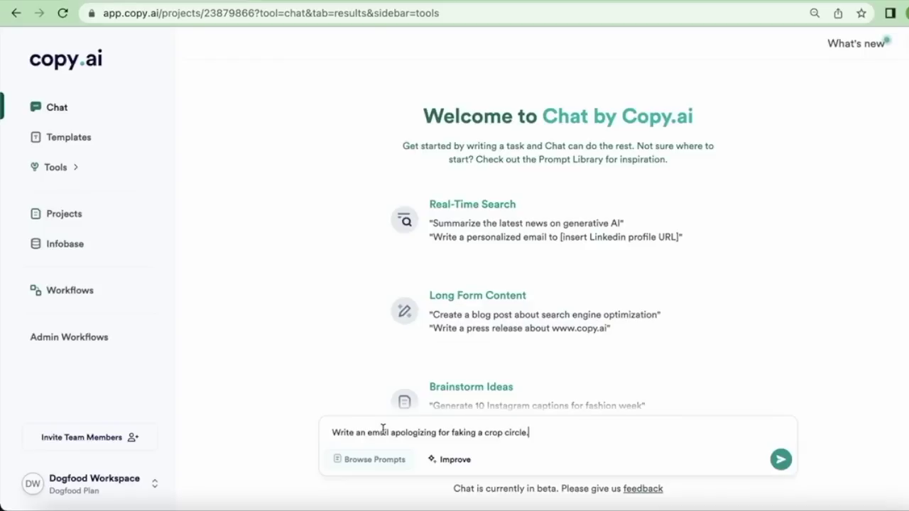
type(". Use a casual and informal tone.")
key("Return")
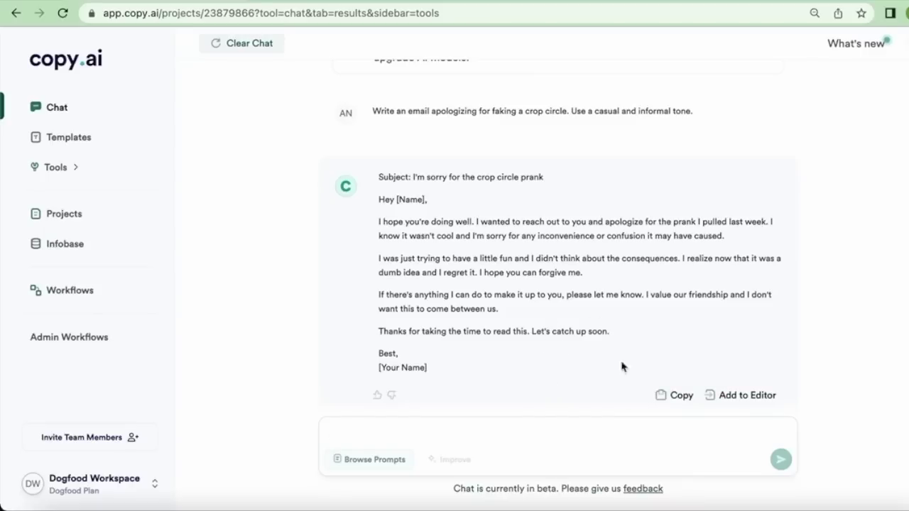
scroll(522, 379, "down", 2)
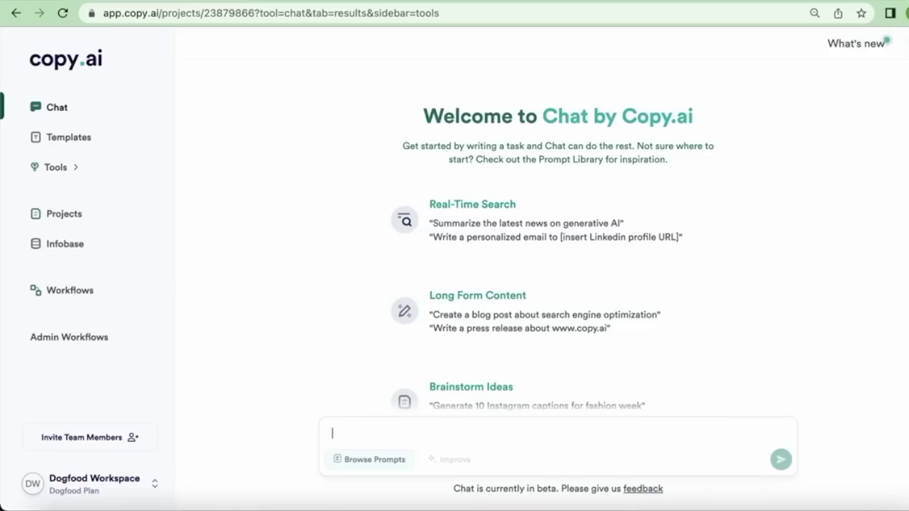
- Submit the prompt "Write an introduction that gets the reader's attention about AI in agriculture"
type("Write")
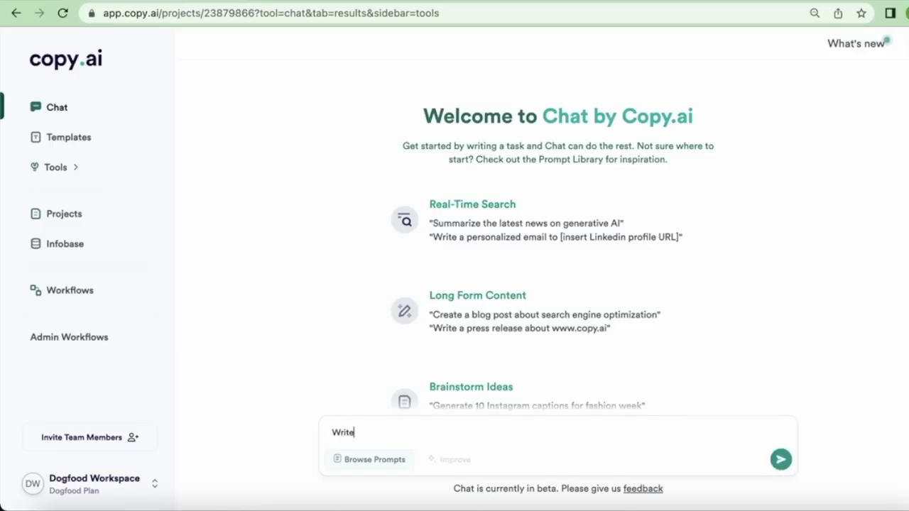
type(" an introduction ")
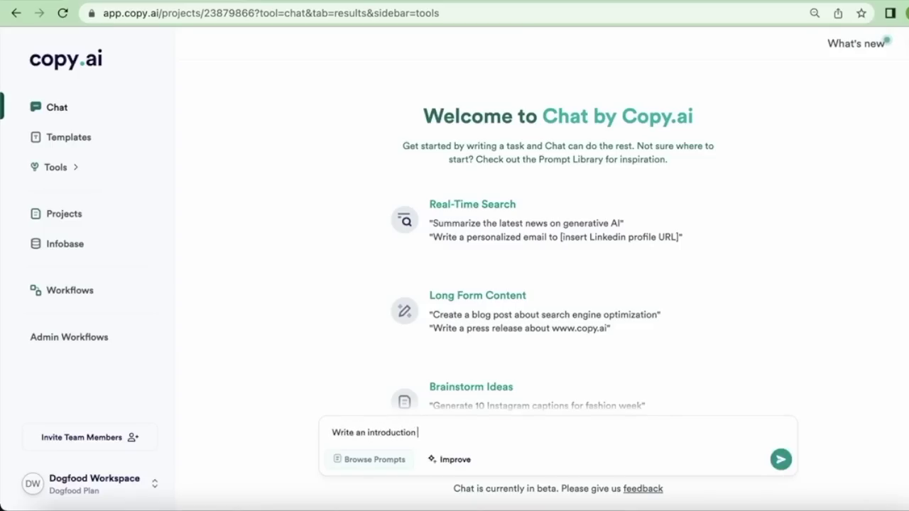
type("that gets the reader's atte")
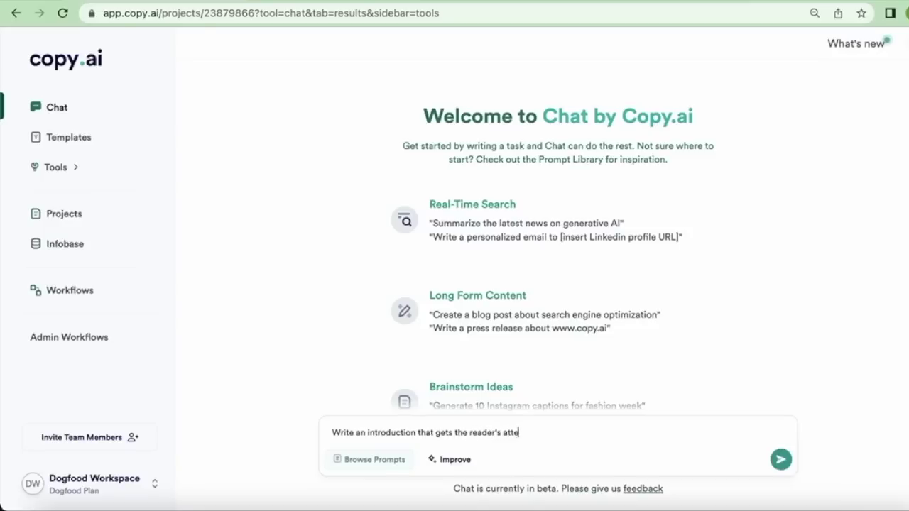
type("ntion about AI in agriculture")
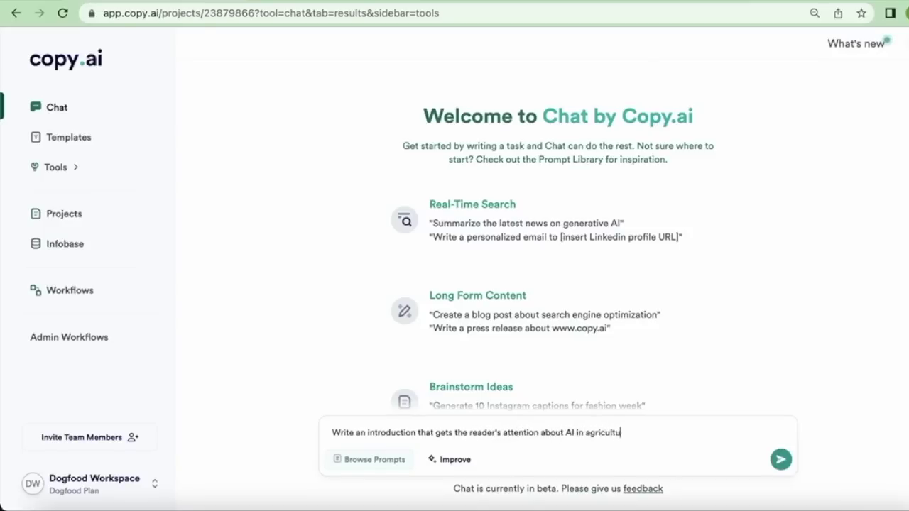
key("Return")
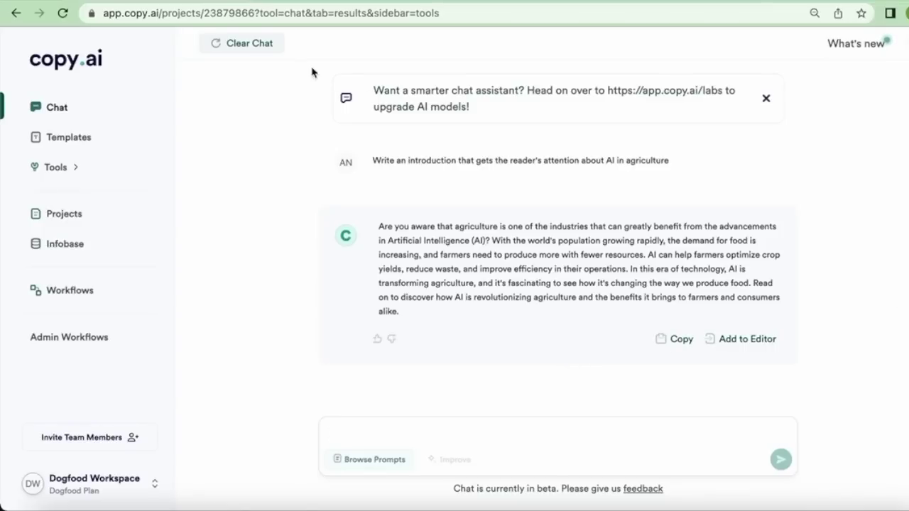
- Submit the prompt "Hook the reader's attention about AI in agriculture." in a fresh chat
left_click(245, 45)
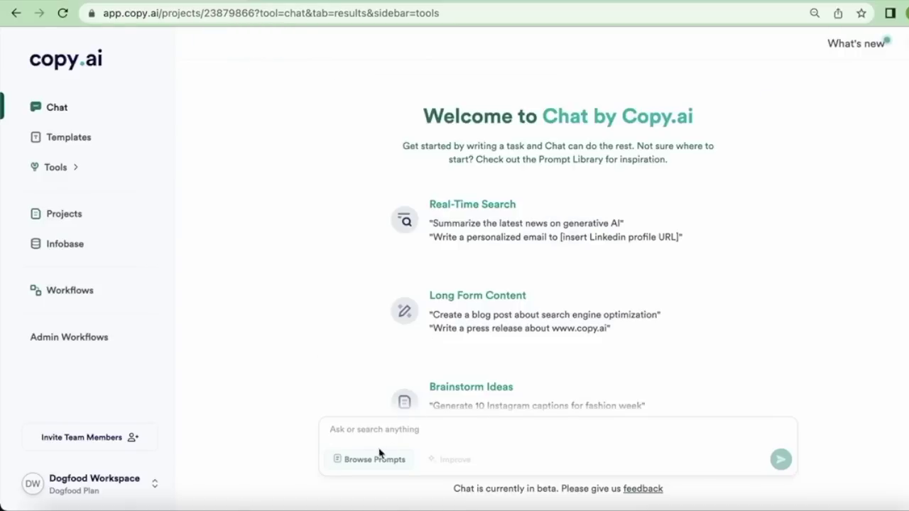
left_click(366, 429)
type("Hook the read")
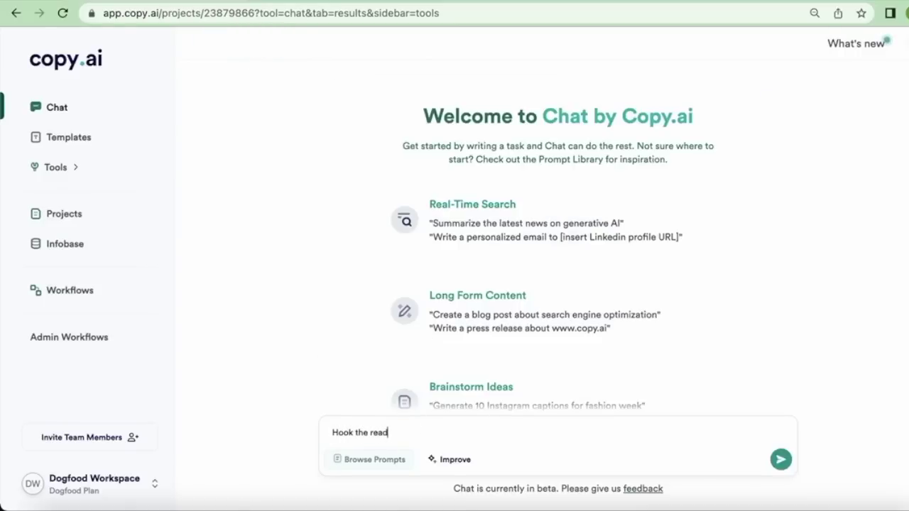
type("er's attention about AI in agriculture.")
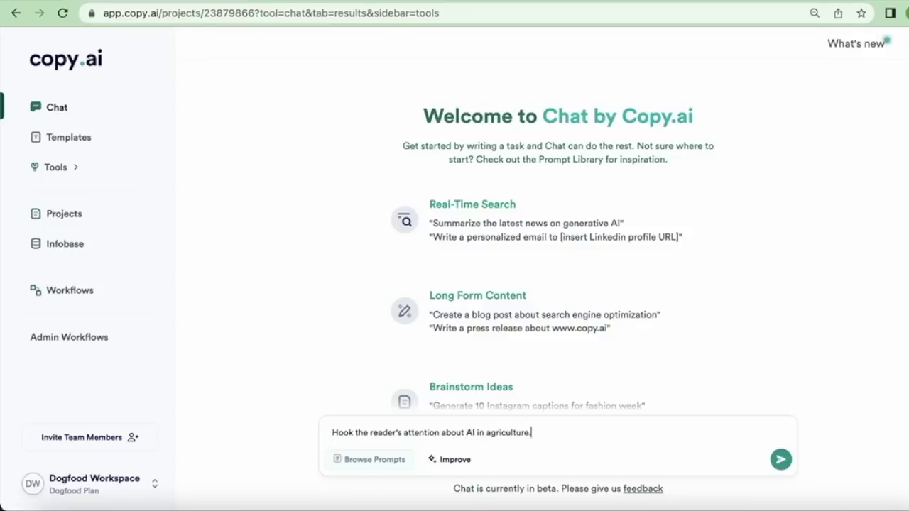
key("Return")
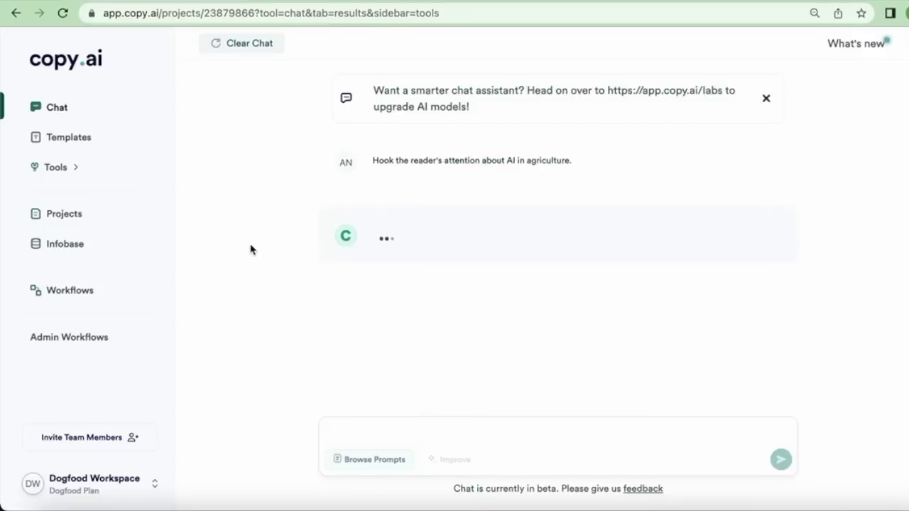